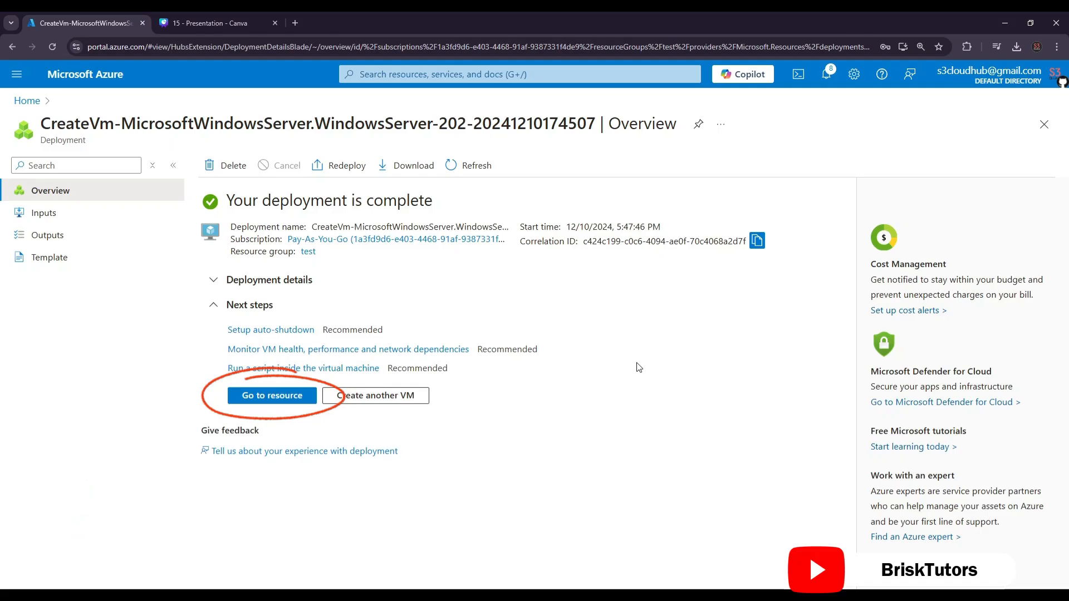
Step: Open the deployed appvm virtual machine and review its operating system, size, resource group, status and location
click(273, 396)
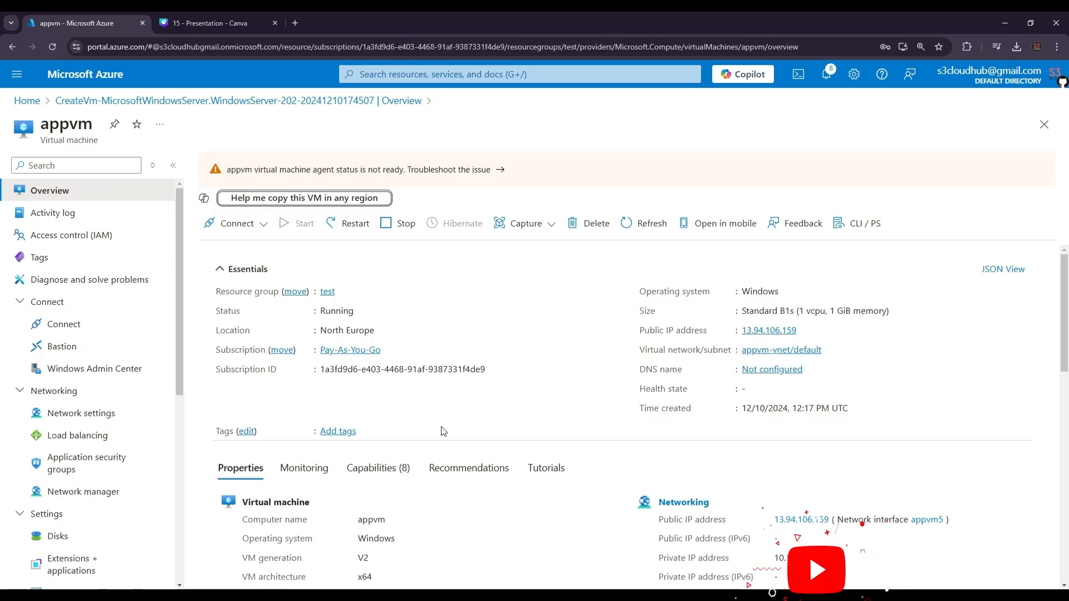
drag(692, 292, 784, 292)
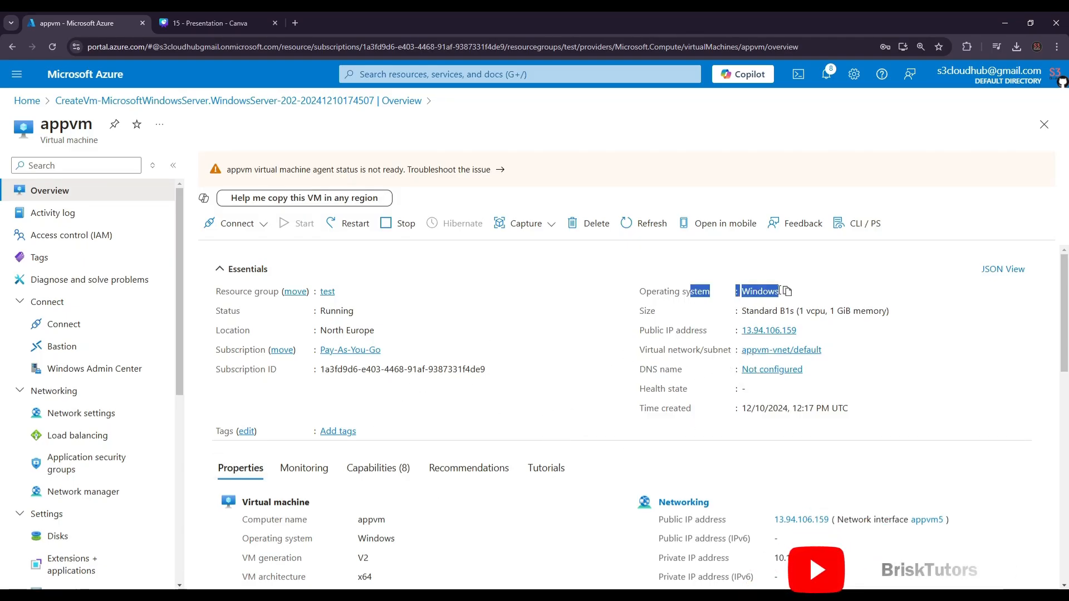
drag(689, 308, 785, 310)
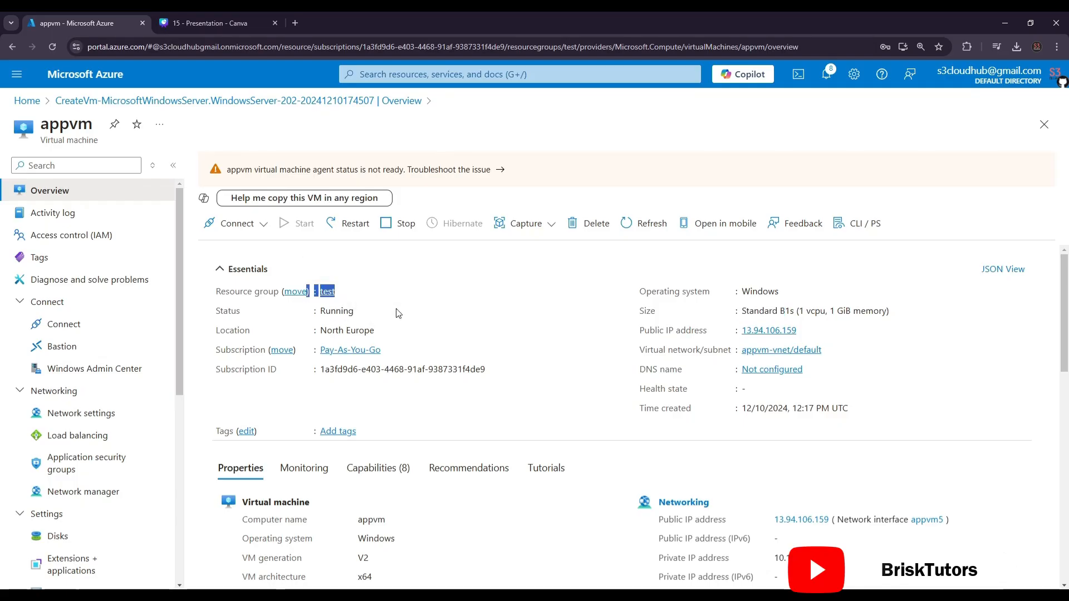
double_click(335, 311)
drag(394, 330, 327, 330)
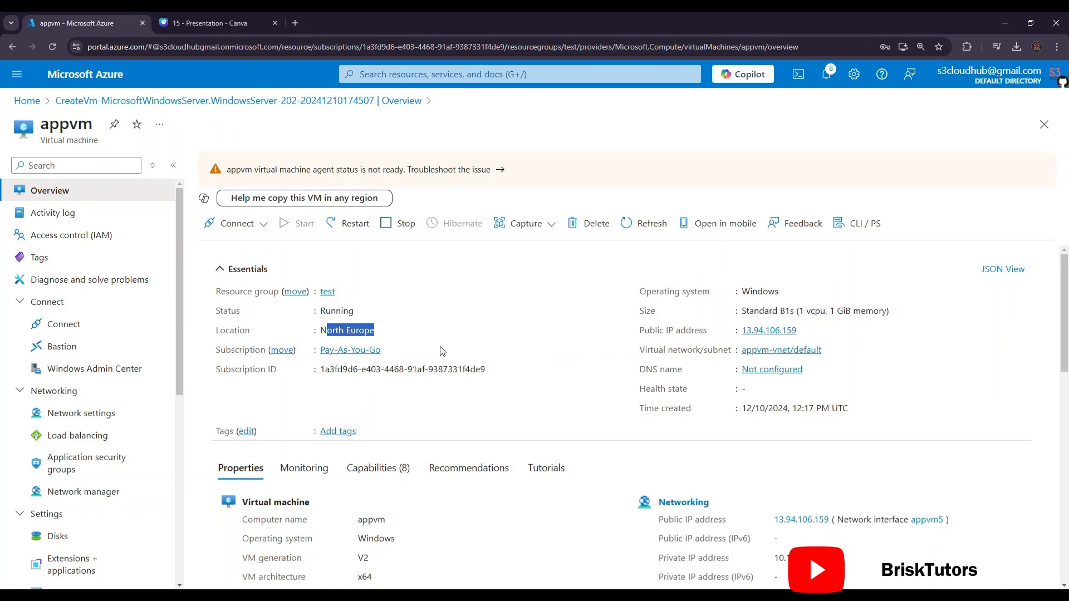
Step: Look through the virtual machine's management options, from connection and networking to availability and security
scroll(103, 326, down, 2)
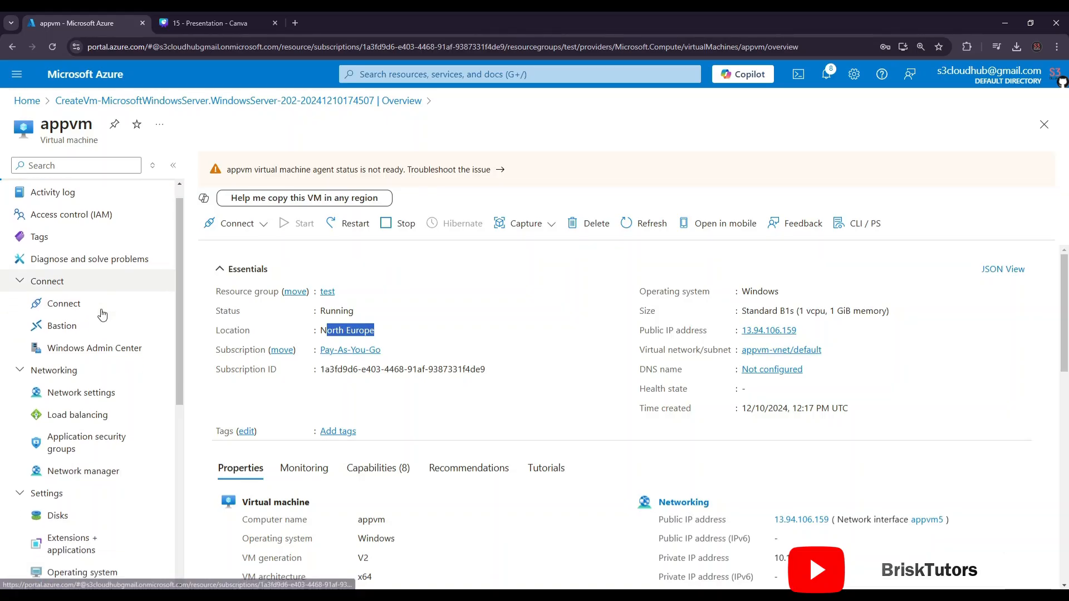
scroll(105, 441, down, 5)
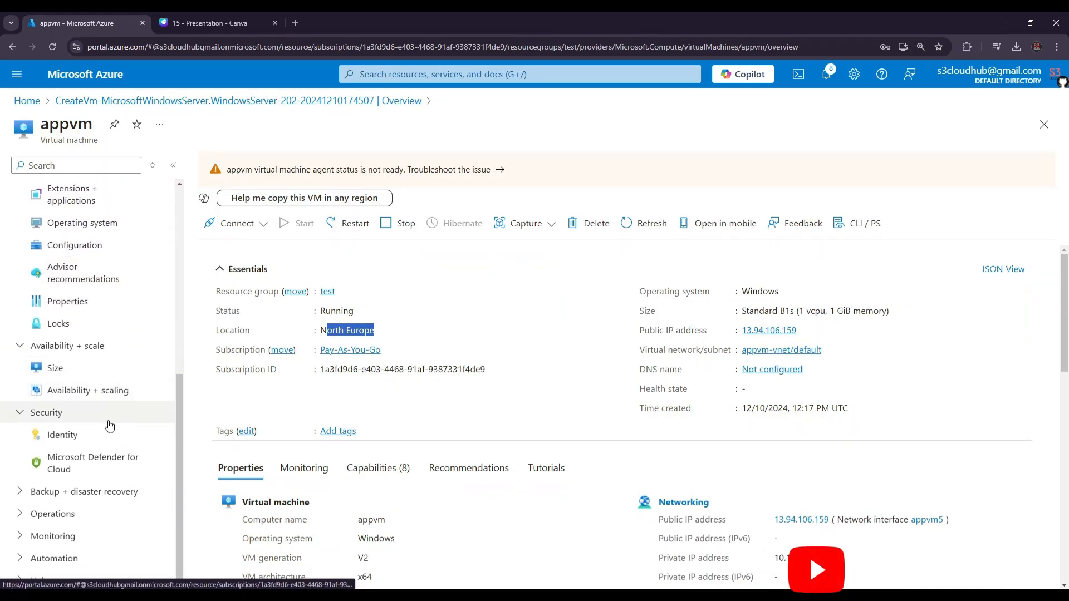
scroll(110, 427, up, 2)
scroll(110, 427, up, 5)
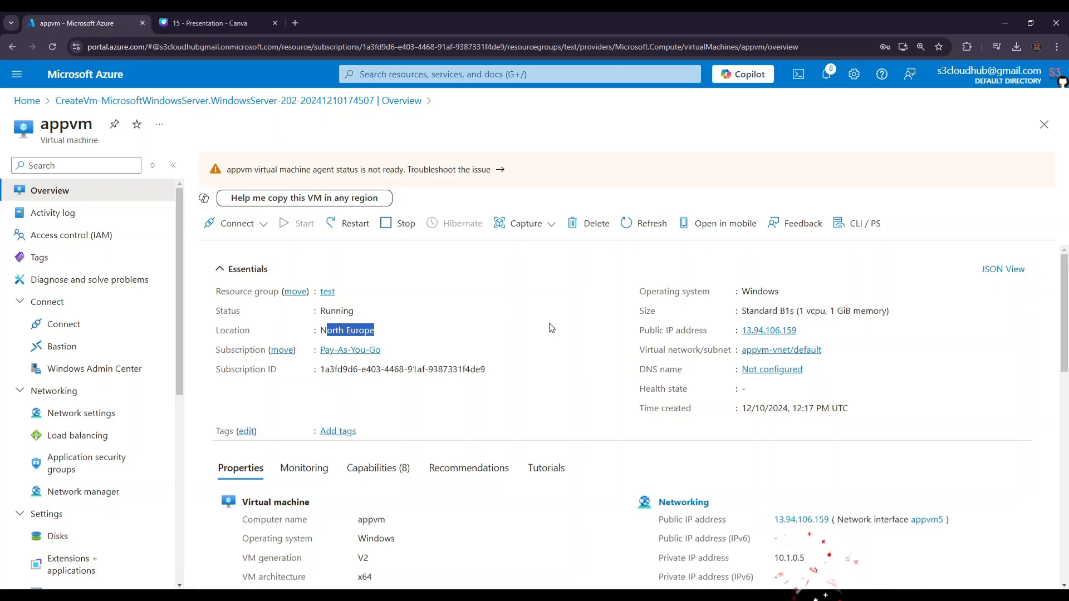
Step: Open All resources in a separate browser tab and examine the resource types created with the virtual machine
click(16, 74)
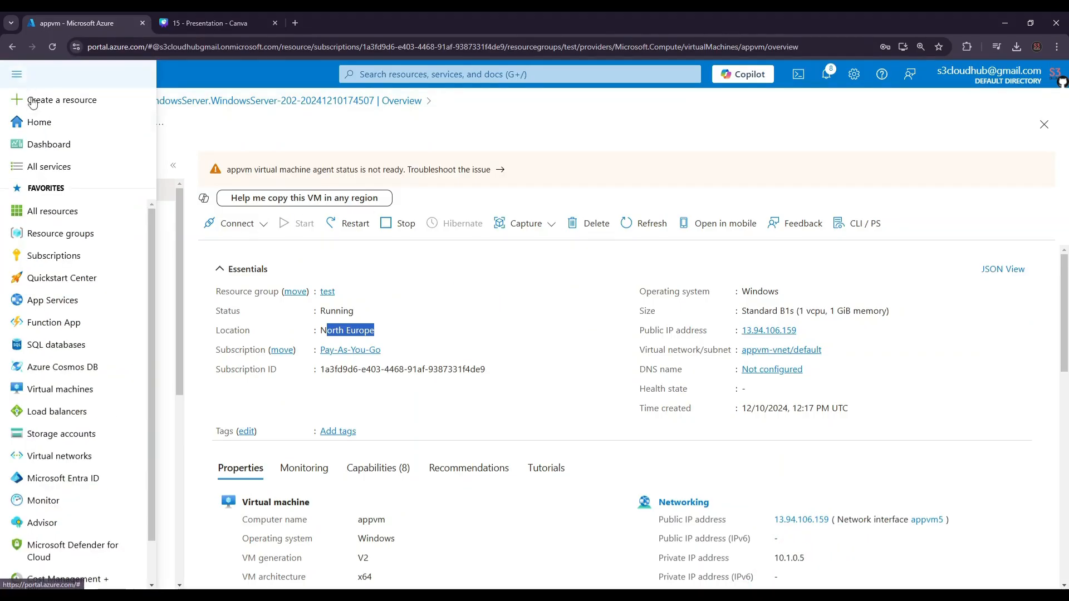
middle_click(53, 211)
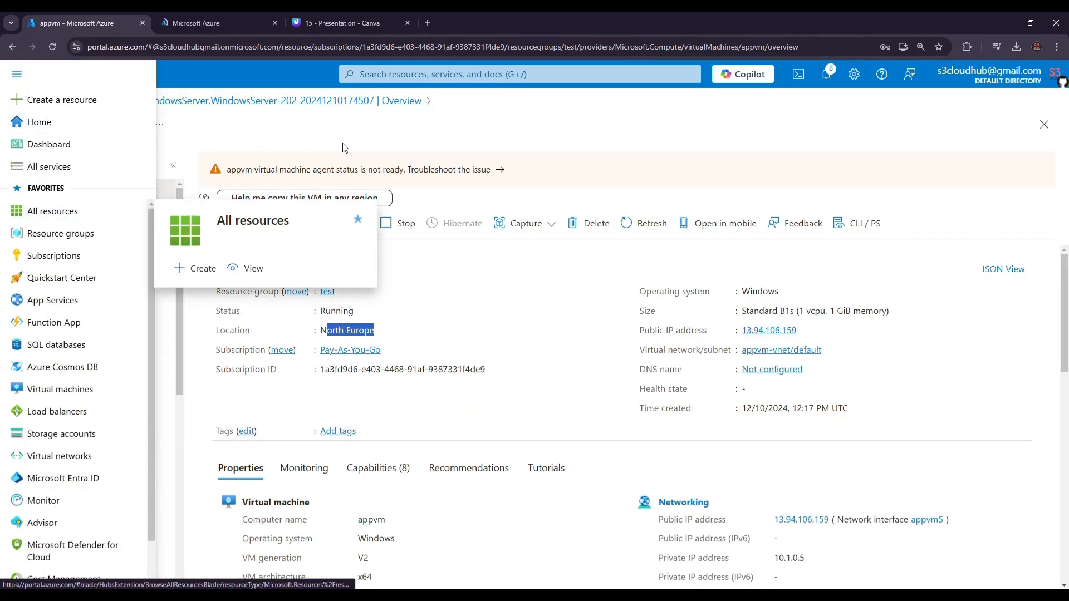
key(ctrl+Tab)
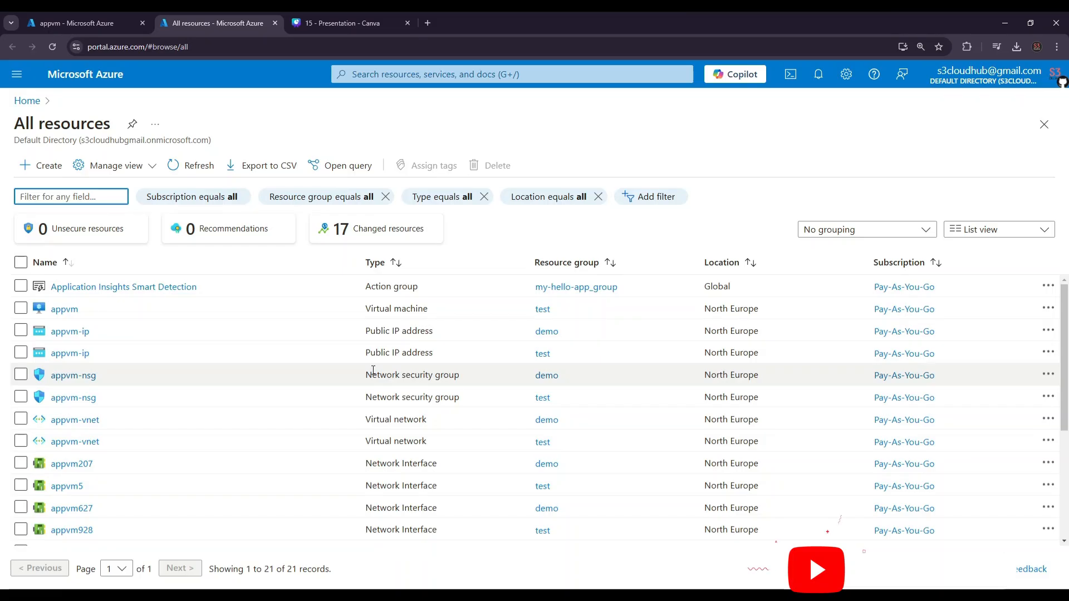
mouse_move(418, 289)
mouse_down()
mouse_move(404, 288)
mouse_move(401, 324)
mouse_move(409, 291)
mouse_move(414, 314)
mouse_up()
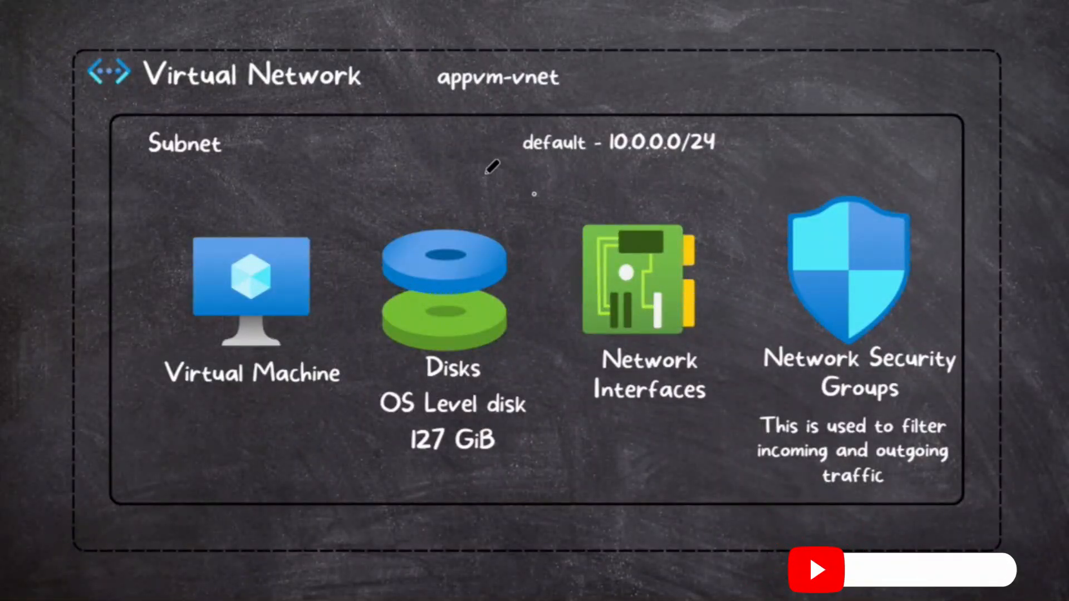
drag(221, 98, 384, 49)
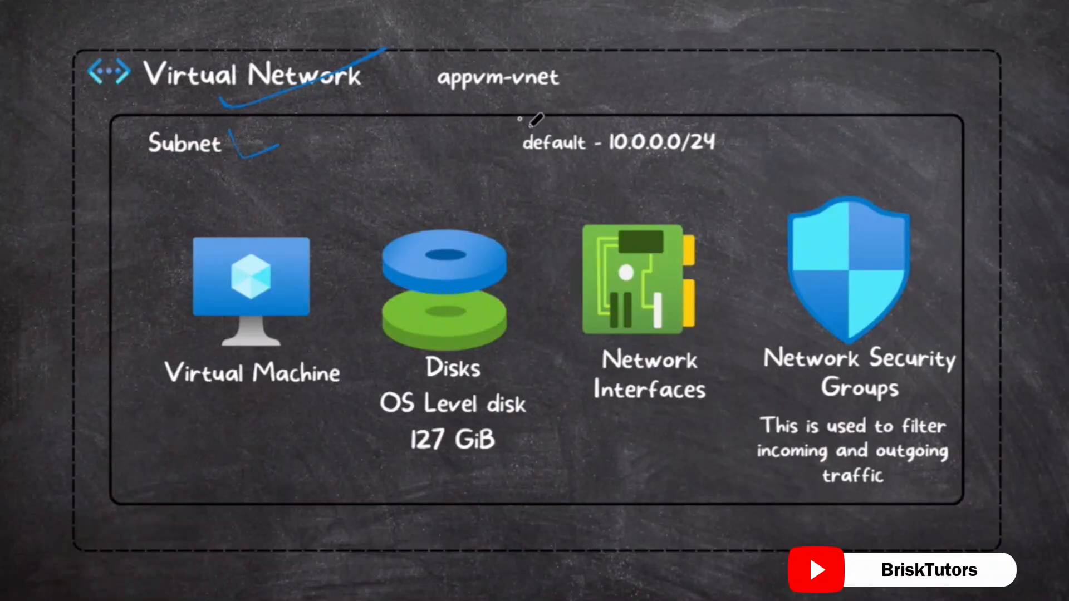
mouse_move(525, 170)
mouse_down()
mouse_move(587, 178)
mouse_move(626, 155)
mouse_up()
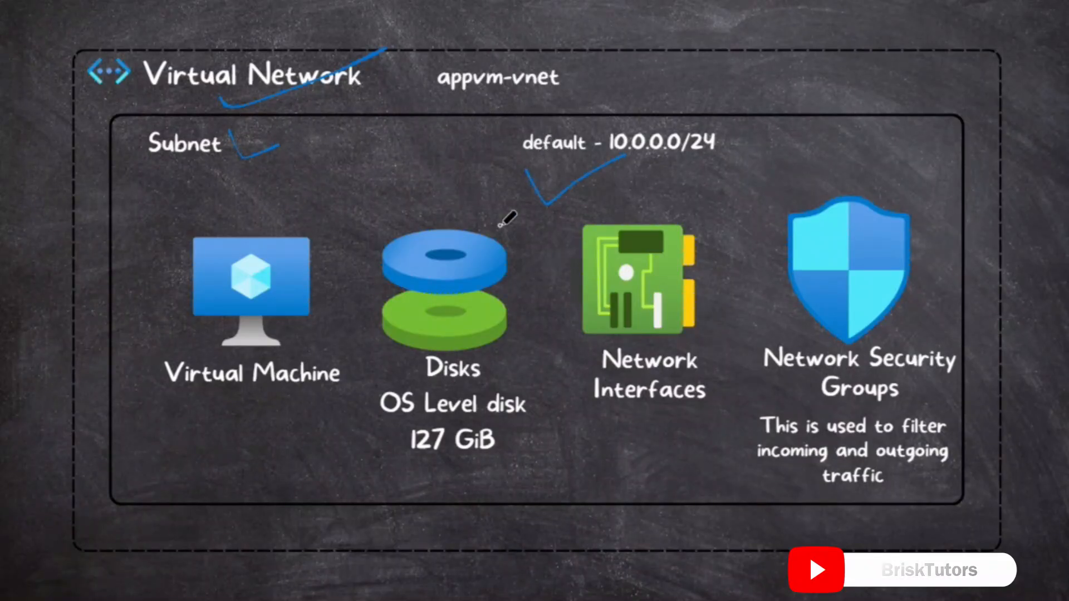
mouse_move(359, 341)
mouse_down()
mouse_move(412, 344)
mouse_move(471, 310)
mouse_up()
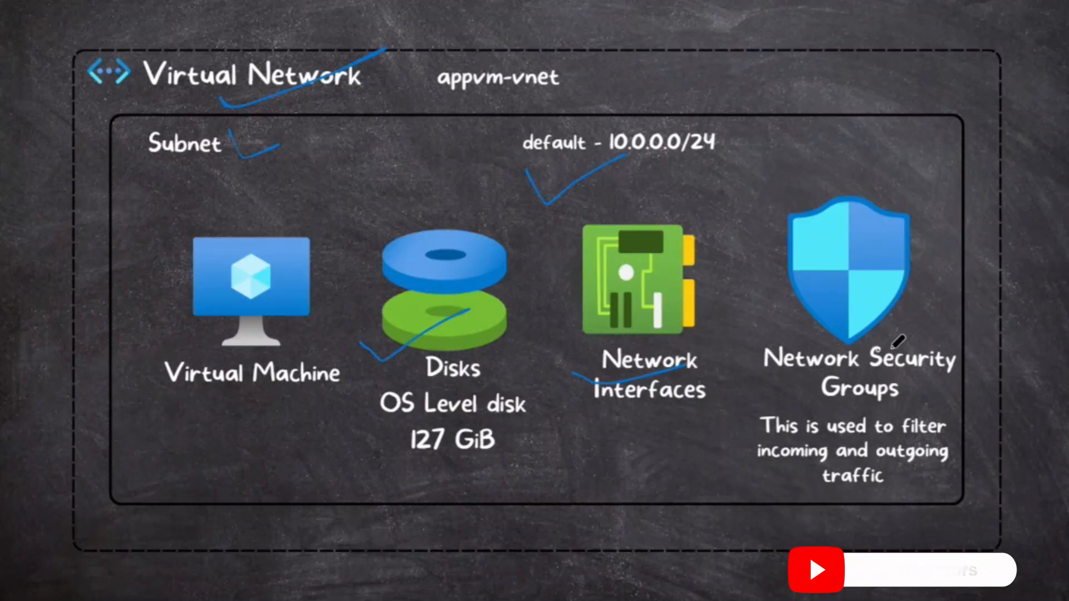
mouse_move(788, 333)
mouse_down()
mouse_move(810, 483)
mouse_move(769, 303)
mouse_up()
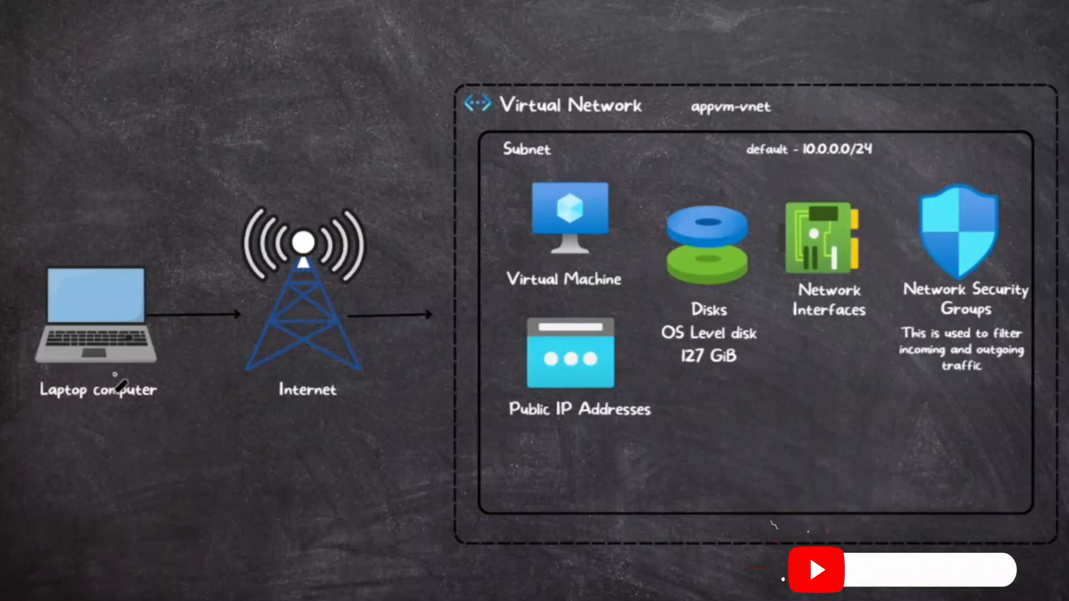
drag(84, 415, 184, 409)
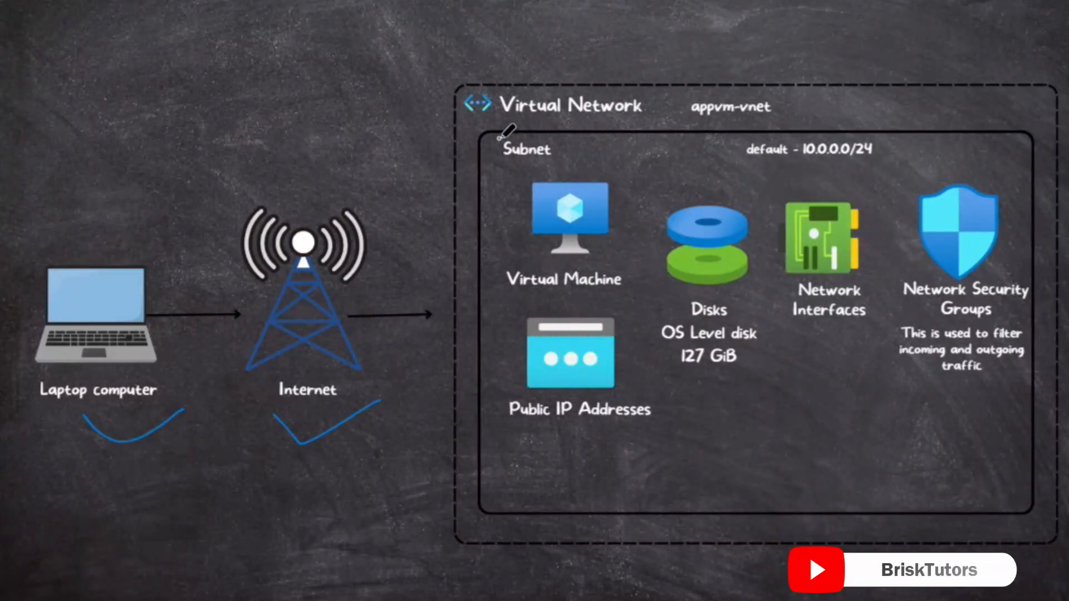
drag(500, 139, 735, 98)
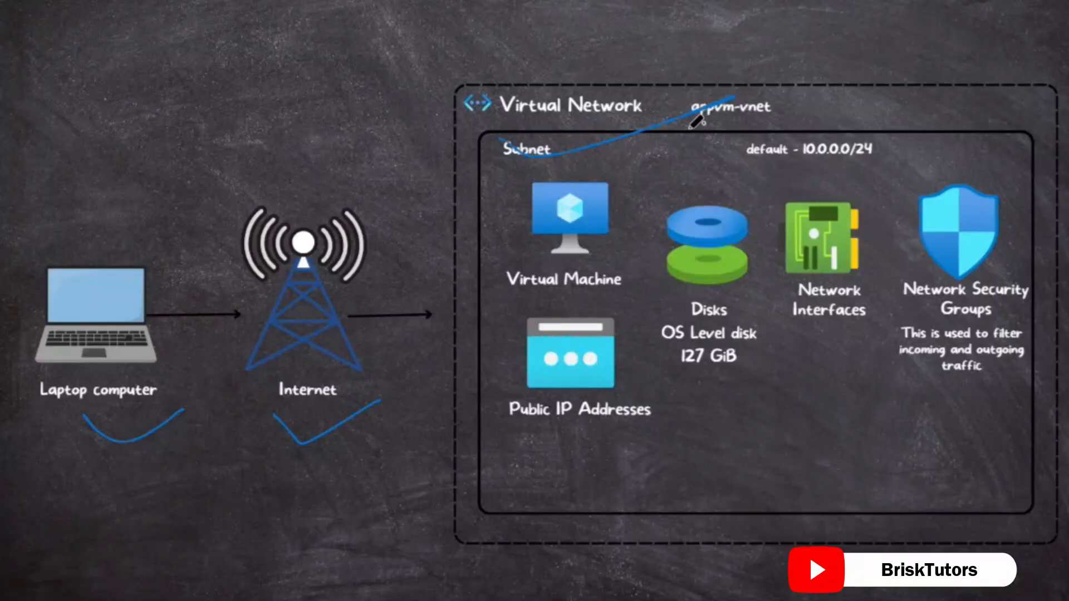
mouse_move(734, 162)
mouse_down()
mouse_move(791, 178)
mouse_move(841, 151)
mouse_up()
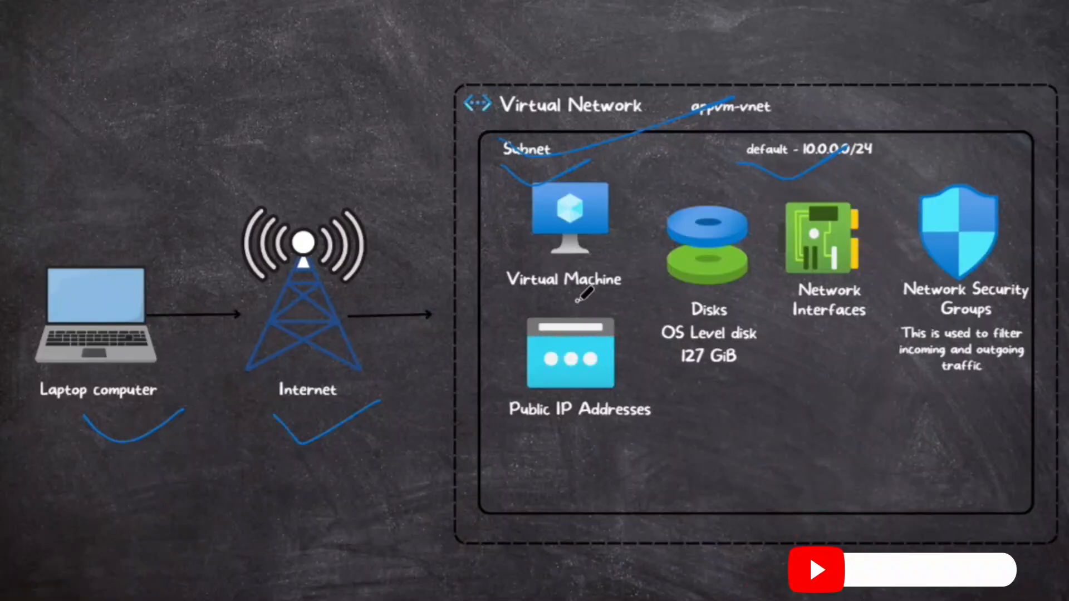
mouse_move(577, 301)
mouse_down()
mouse_move(490, 404)
mouse_move(727, 464)
mouse_up()
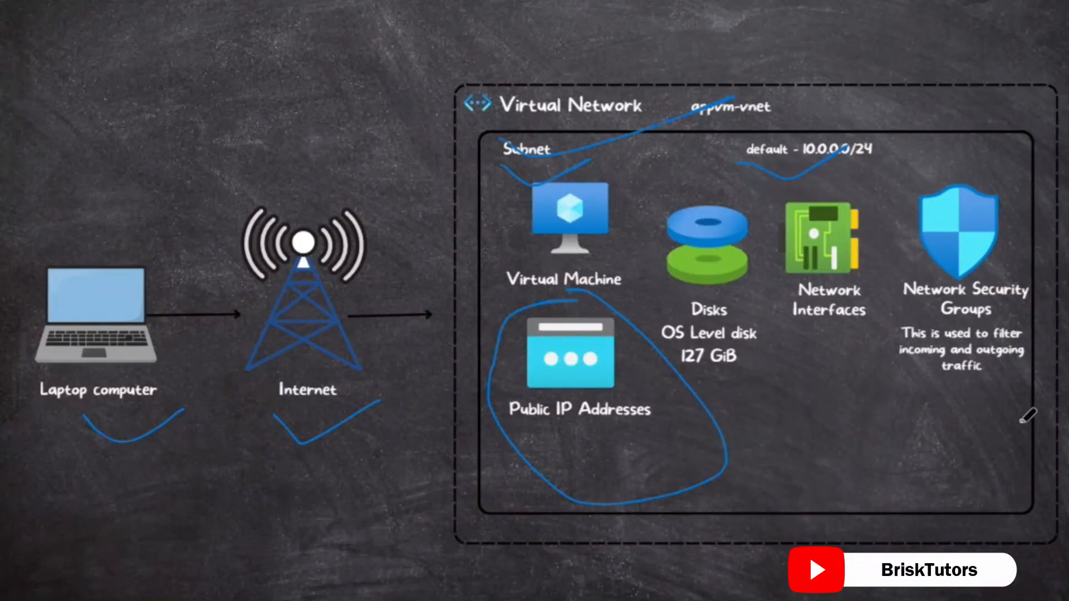
mouse_move(899, 356)
mouse_down()
mouse_move(1012, 382)
mouse_move(979, 162)
mouse_move(897, 312)
mouse_move(916, 383)
mouse_up()
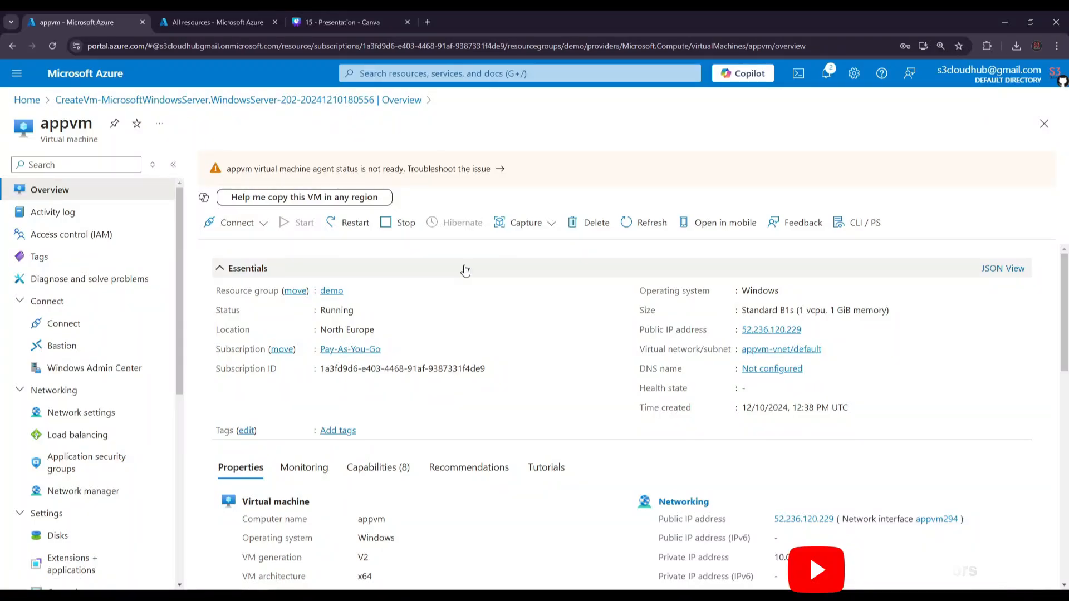
Step: Open the appvm Connect page and expand More ways to connect to review the alternatives to Native RDP
click(264, 229)
click(255, 247)
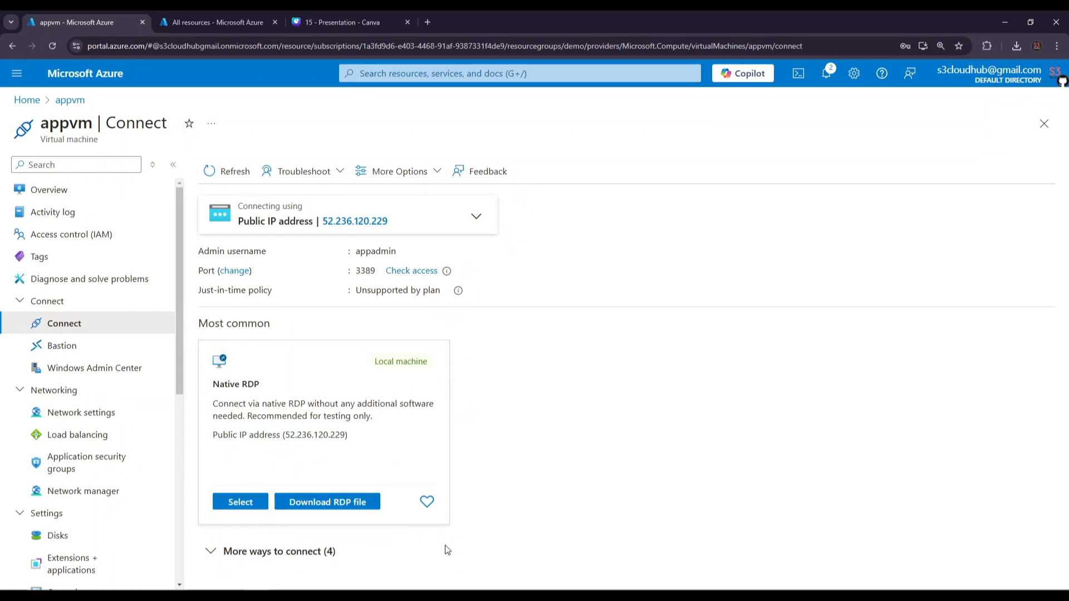
click(308, 551)
scroll(482, 471, down, 5)
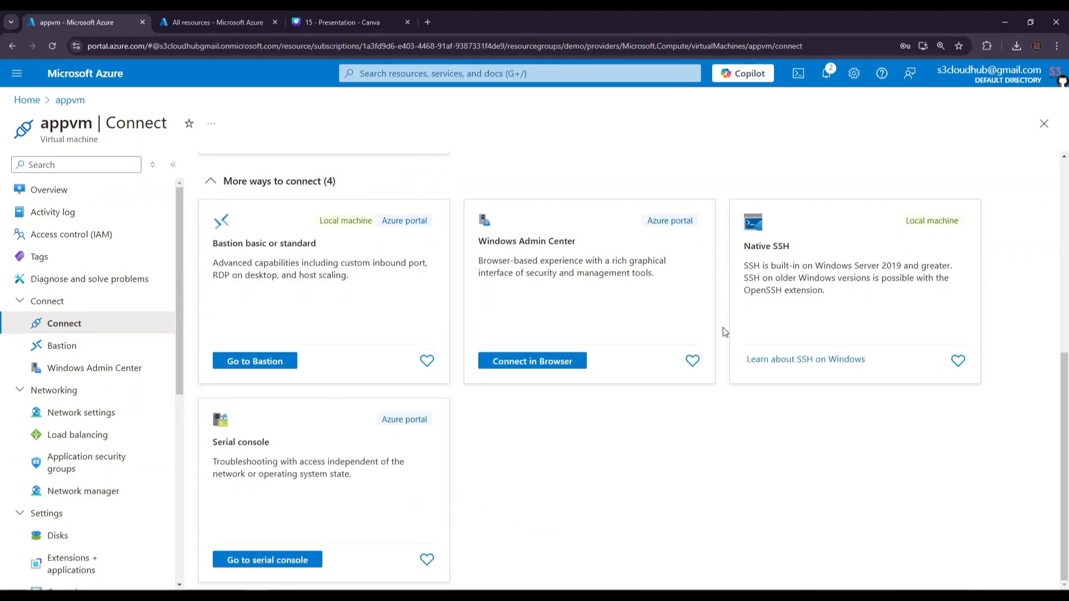
scroll(510, 497, up, 5)
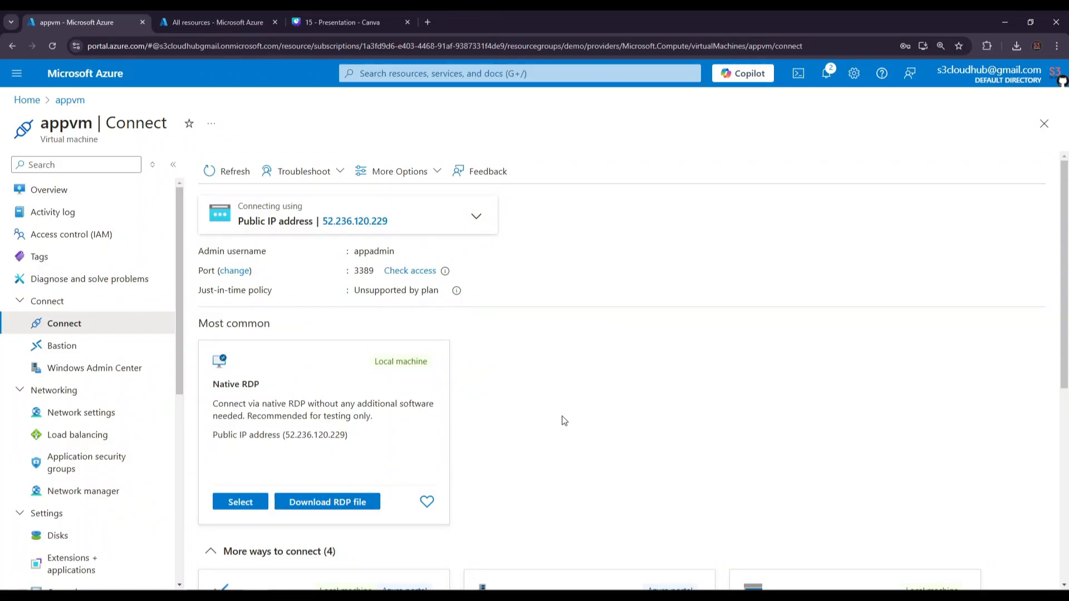
scroll(564, 421, down, 2)
scroll(564, 420, up, 1)
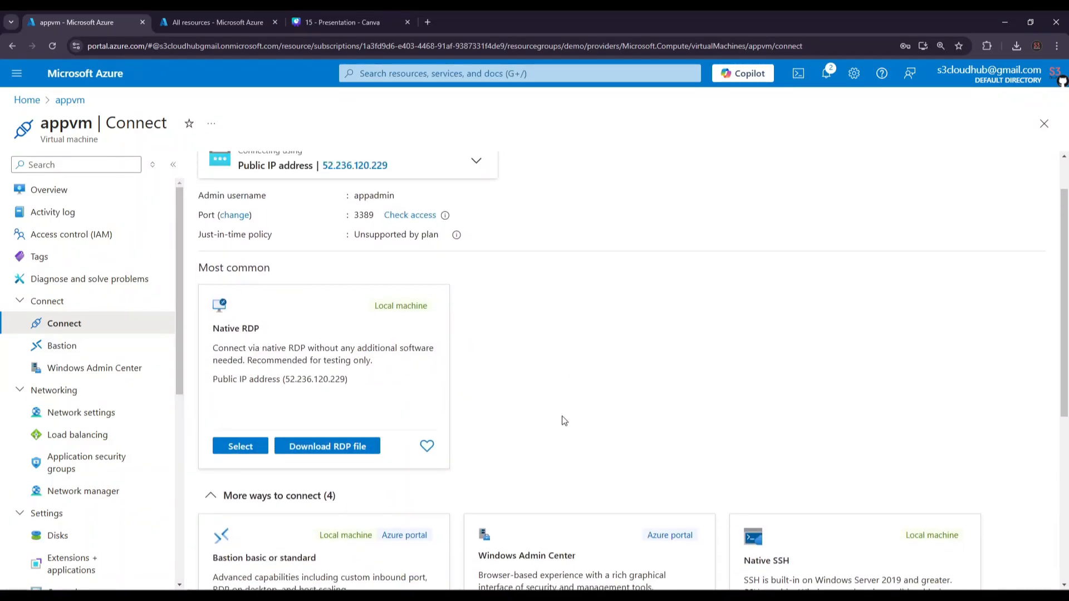
Step: Examine the Native RDP prerequisites and connection instructions for the virtual machine, and close them
key(super)
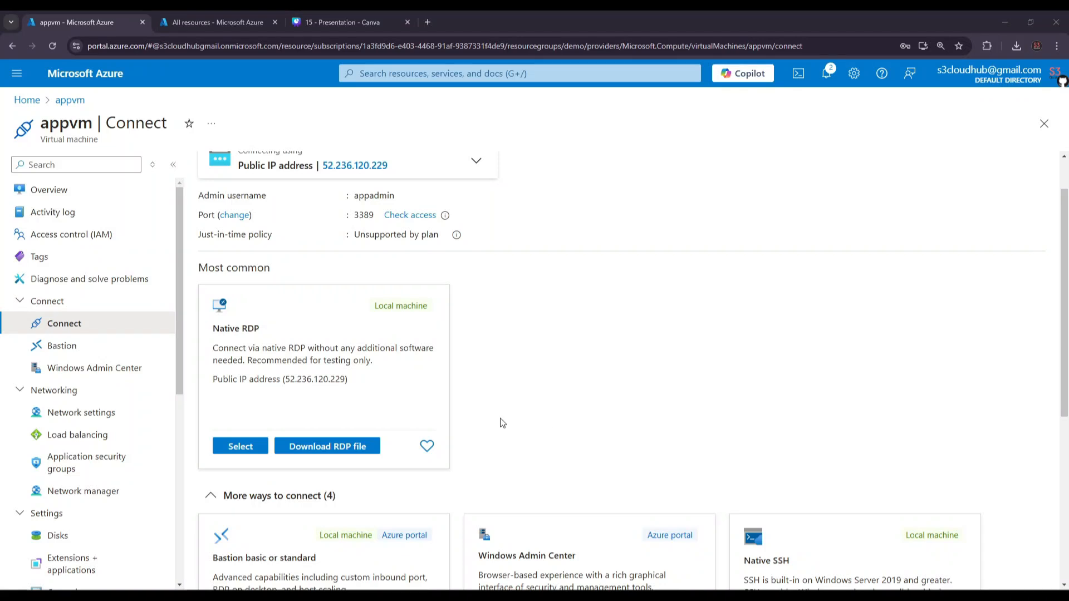
click(264, 452)
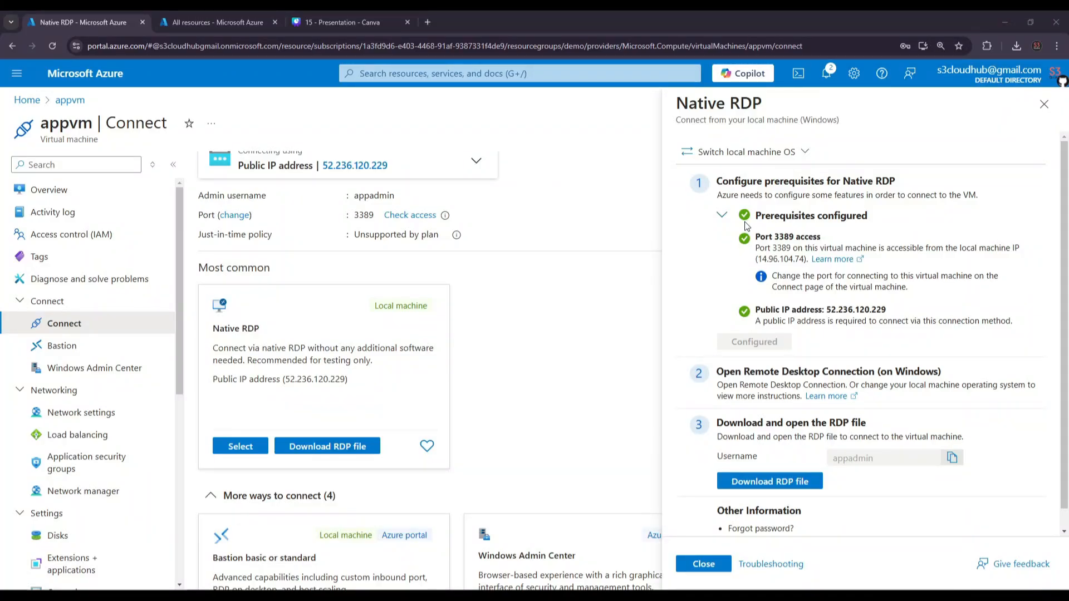
scroll(747, 225, down, 1)
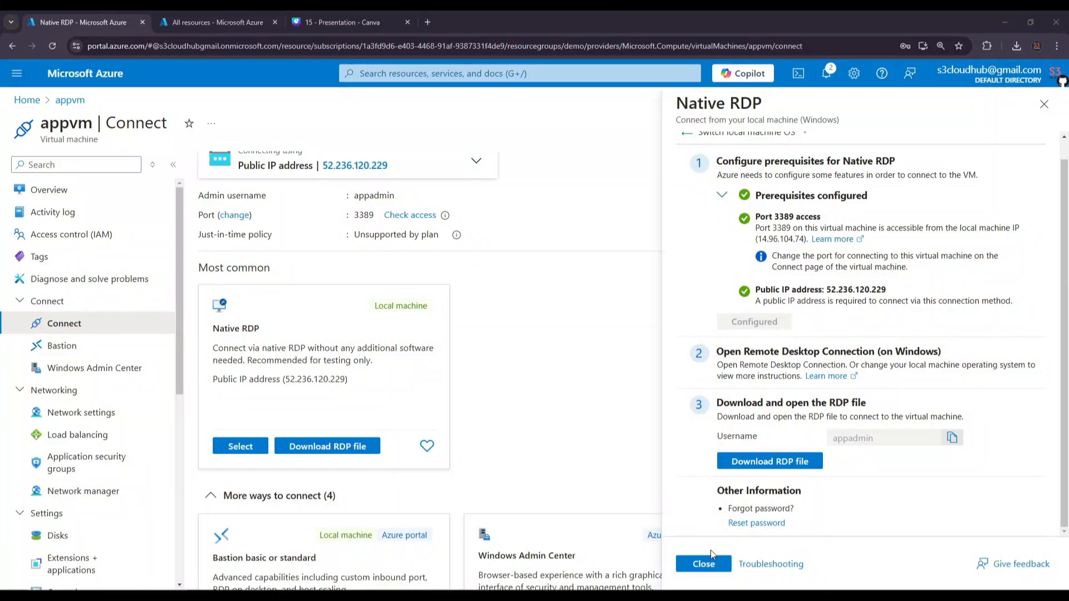
click(703, 563)
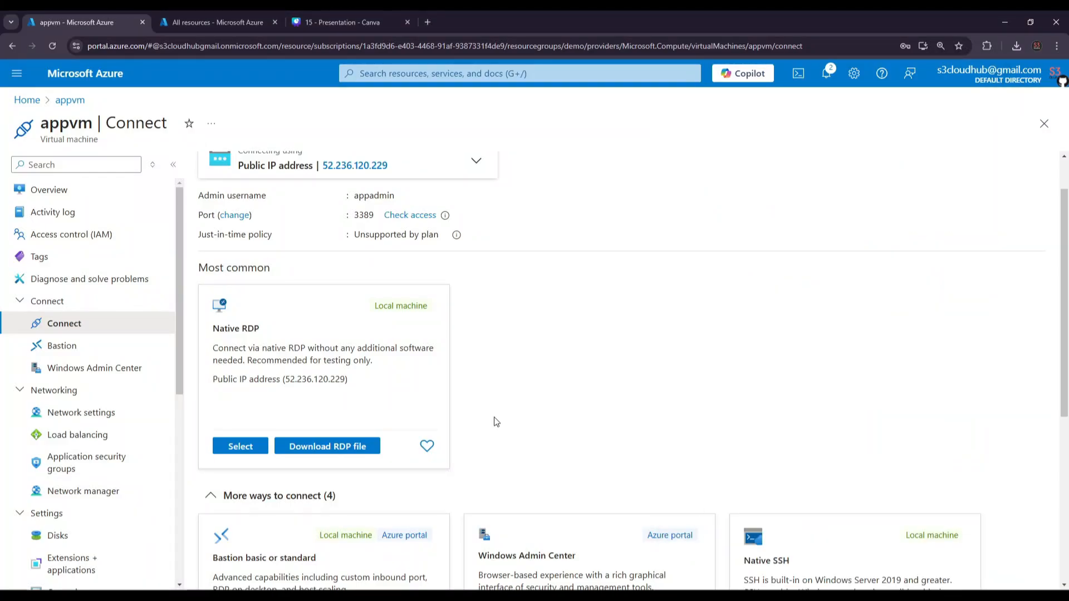
Step: Download the virtual machine's RDP file and start the remote desktop connection from it despite the unknown publisher
scroll(496, 423, down, 1)
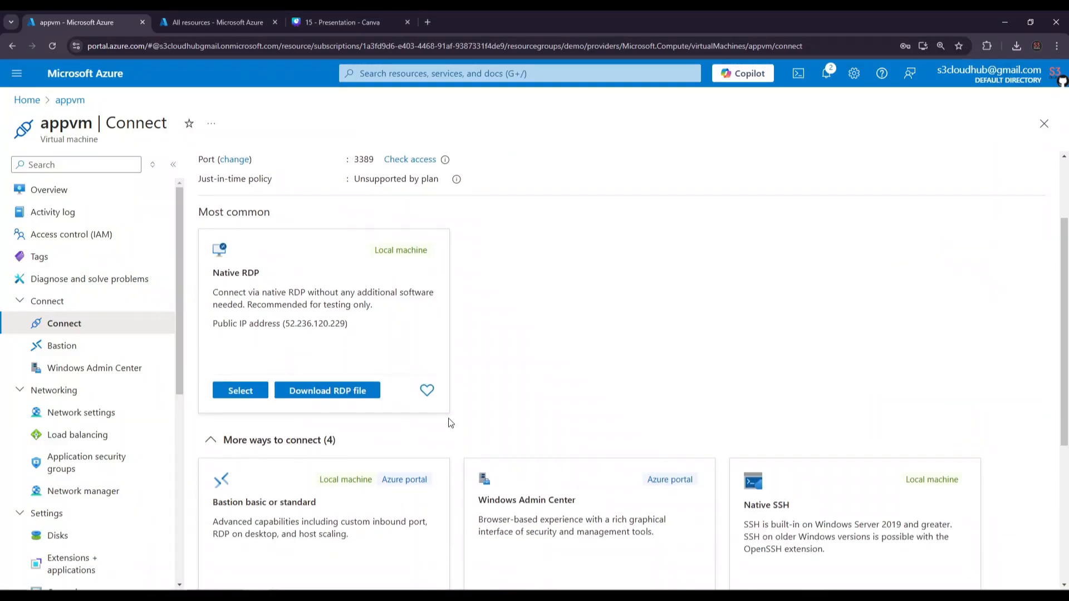
click(343, 393)
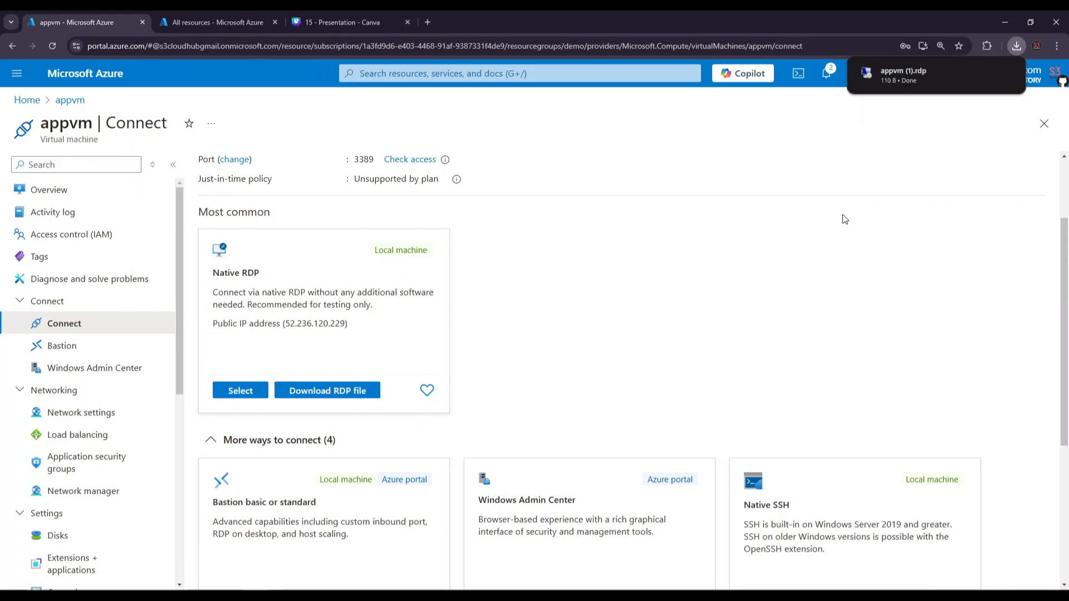
key(alt+Tab)
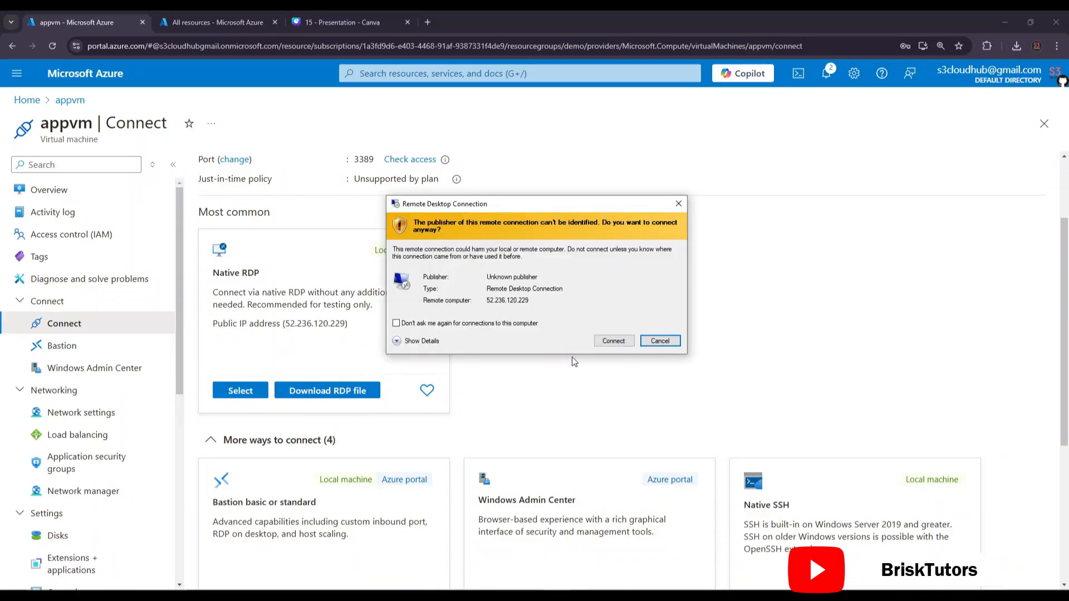
click(613, 340)
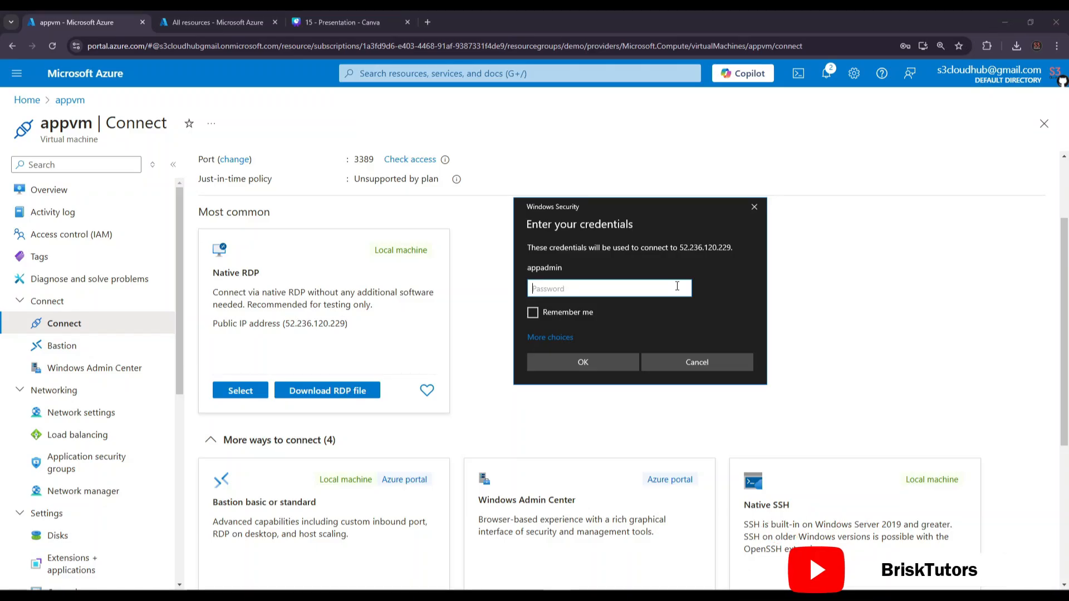
Step: Enter the admin account's password and try to connect to the virtual machine despite the certificate error
text(•••••••)
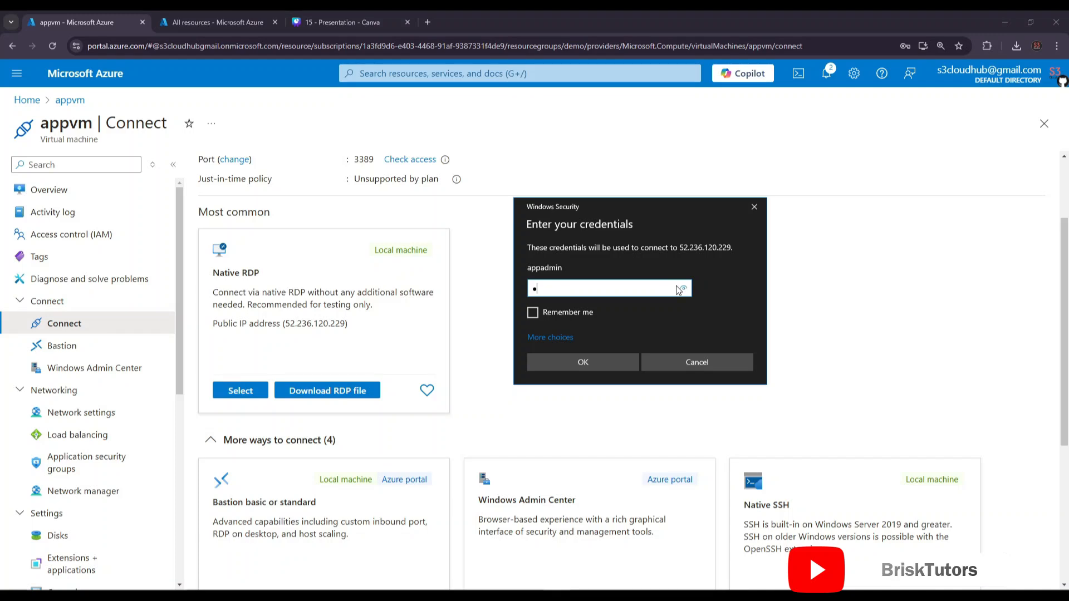
text(•••••)
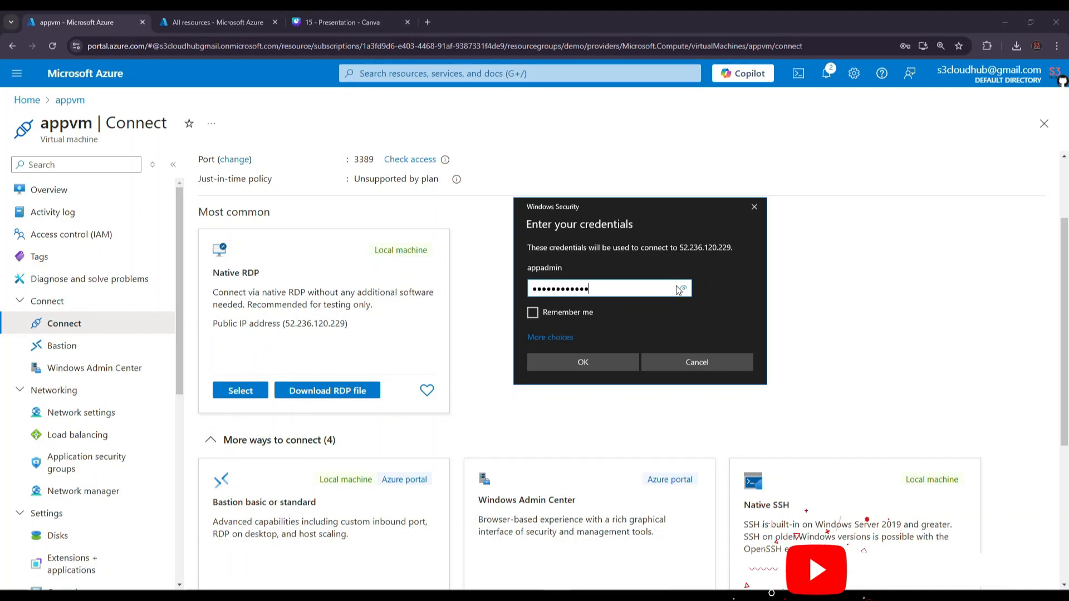
click(613, 359)
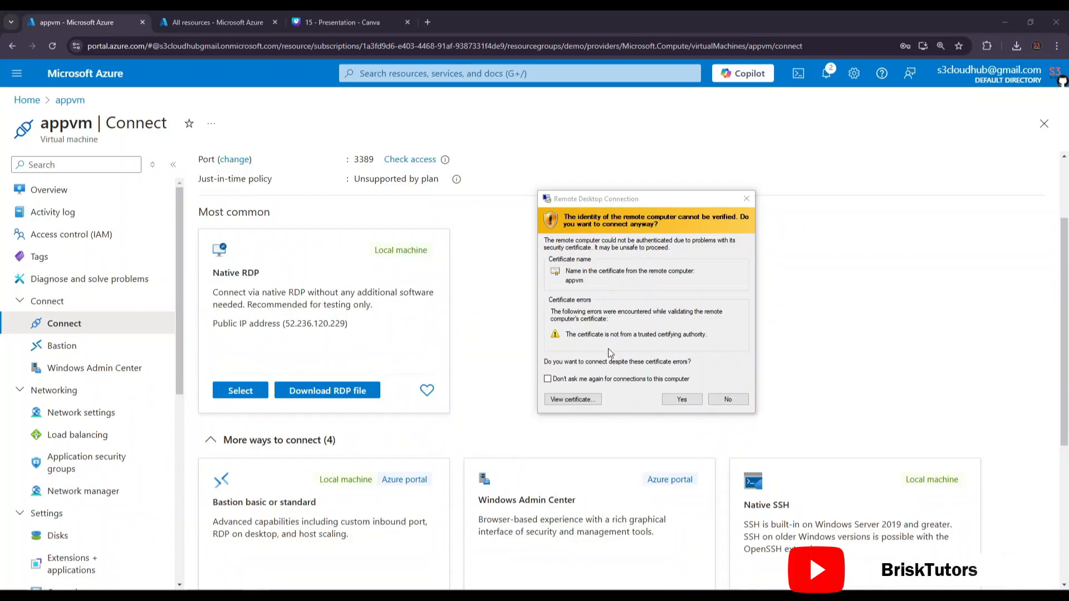
click(682, 399)
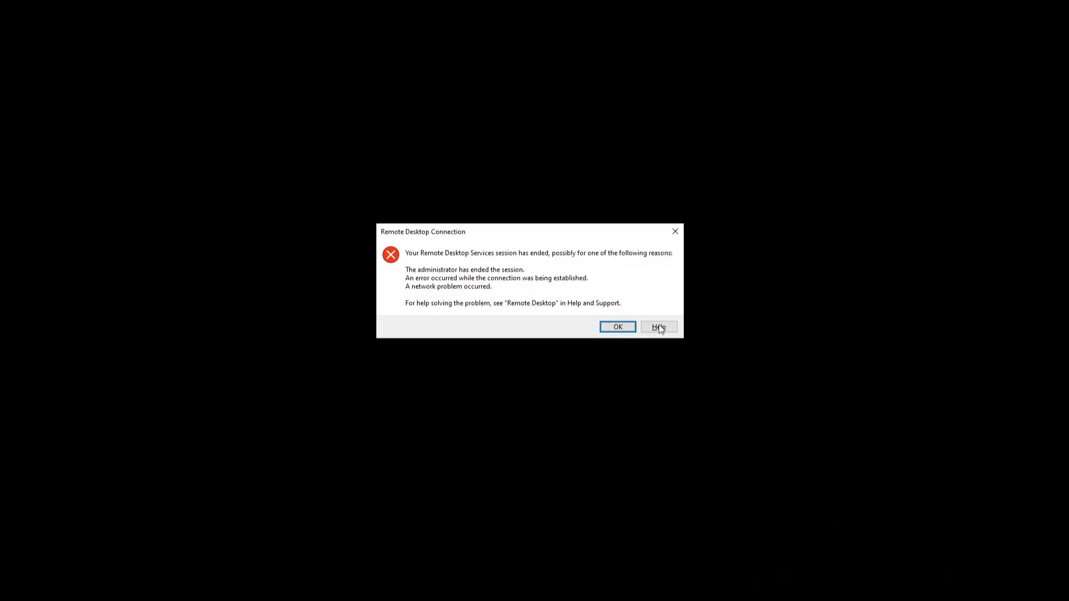
click(617, 328)
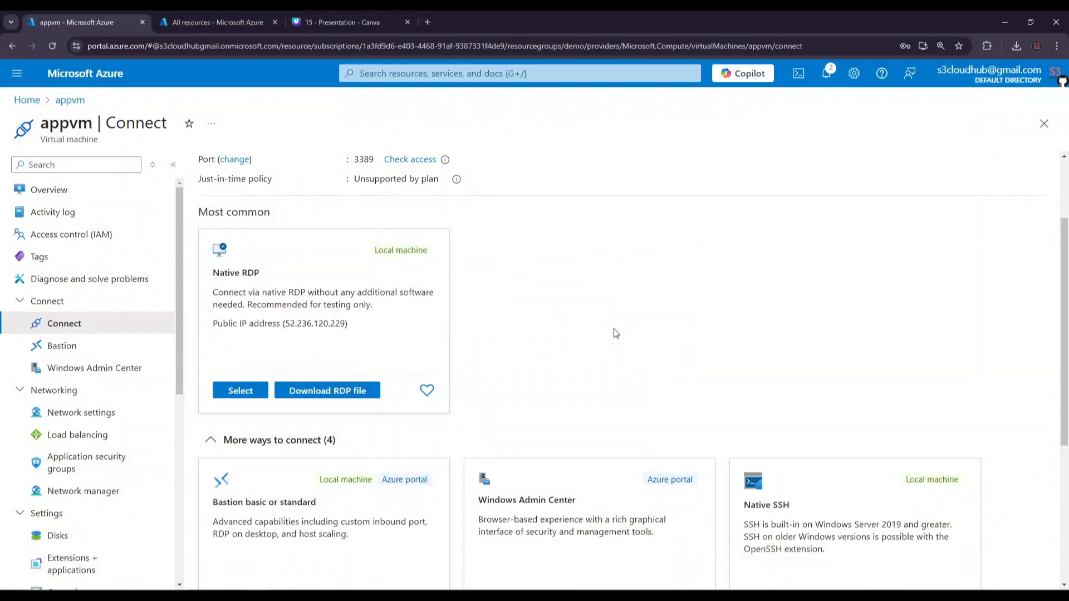